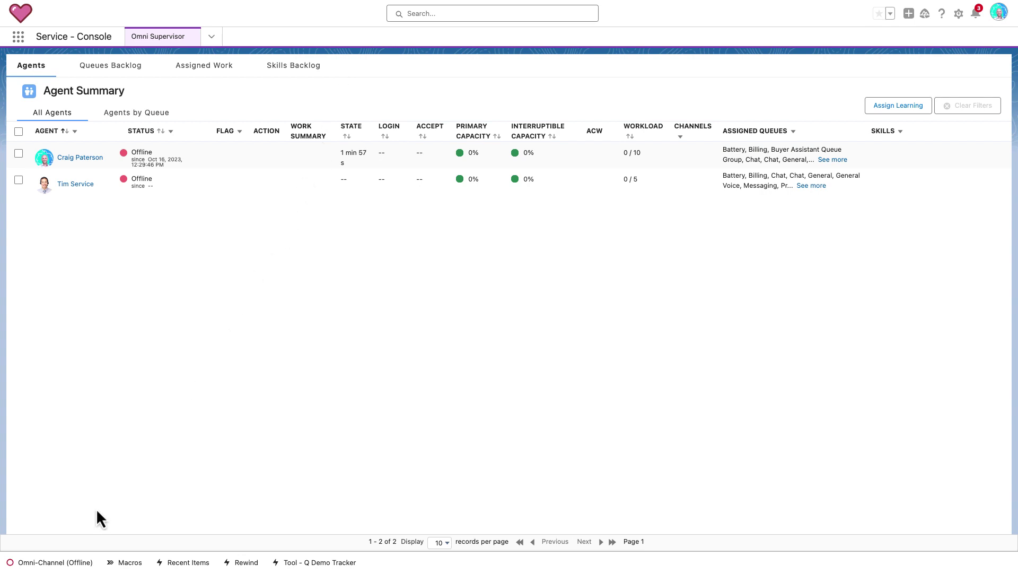
# Set the agent's Omni-Channel presence to All - Available
pyautogui.click(58, 562)
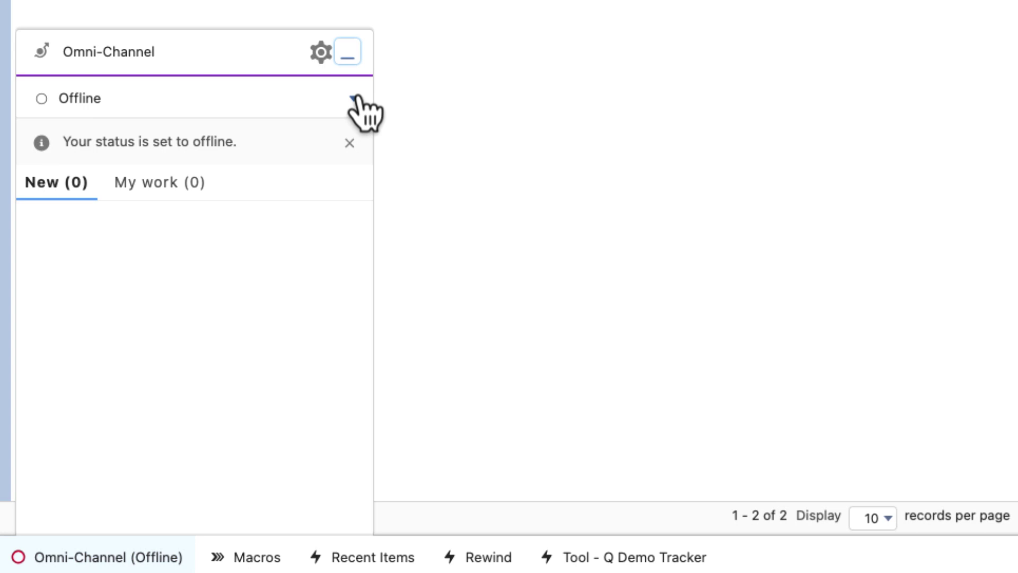
pyautogui.click(329, 132)
pyautogui.click(340, 139)
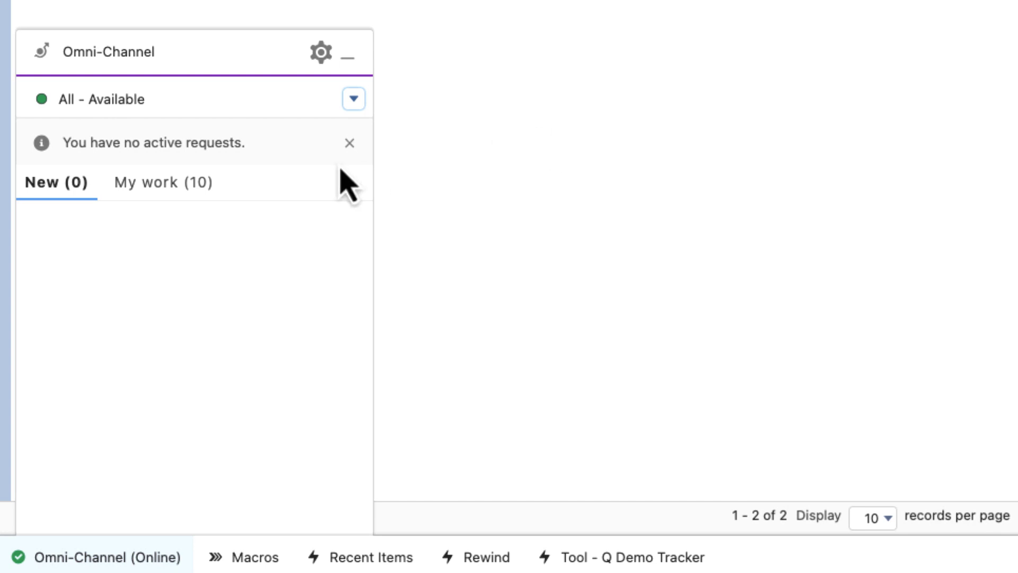
# Review the 10 assigned cases under My work and check the New requests list
pyautogui.click(203, 194)
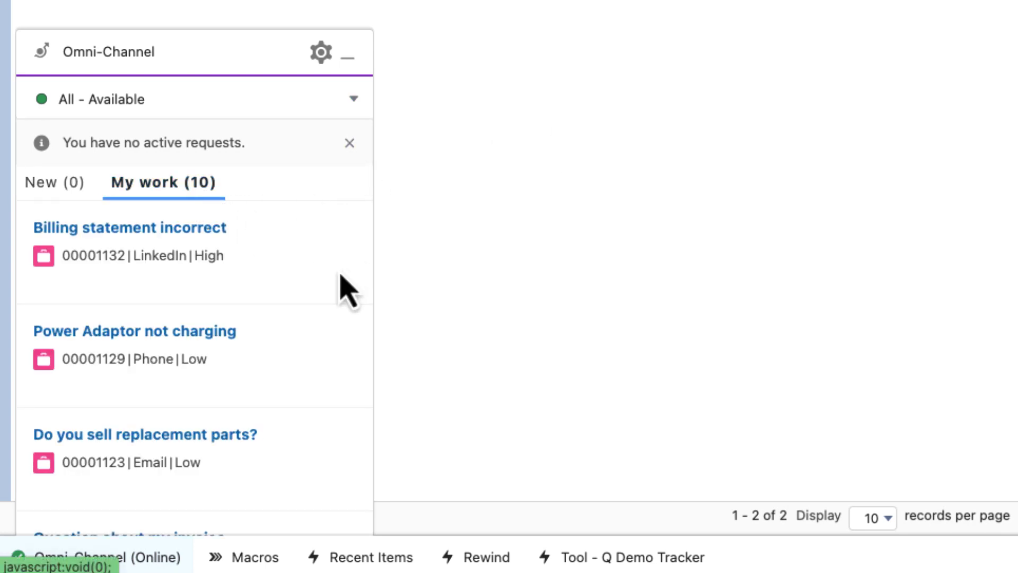
pyautogui.scroll(-3, 352, 289)
pyautogui.click(64, 187)
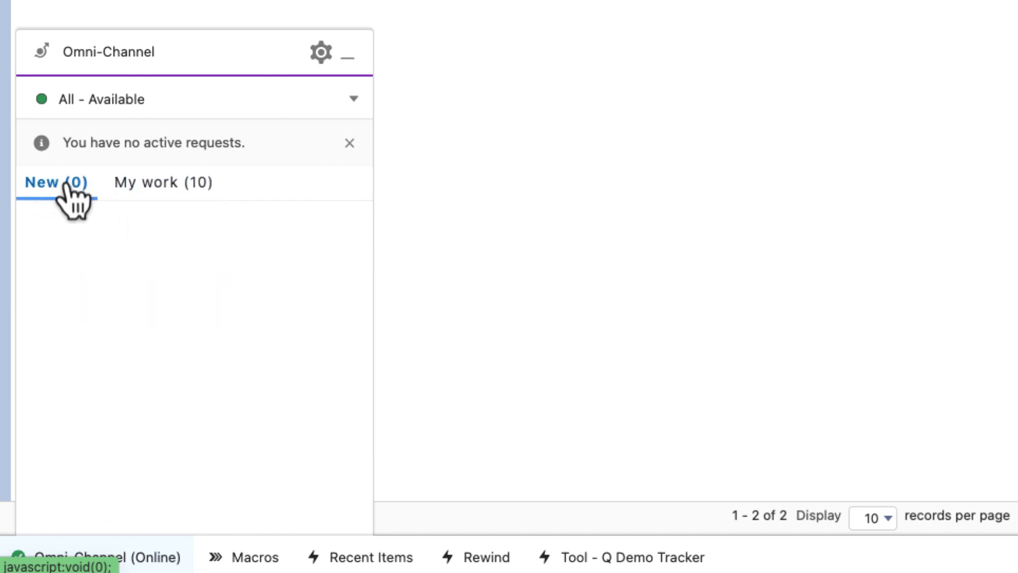
pyautogui.click(160, 192)
pyautogui.scroll(-5, 285, 313)
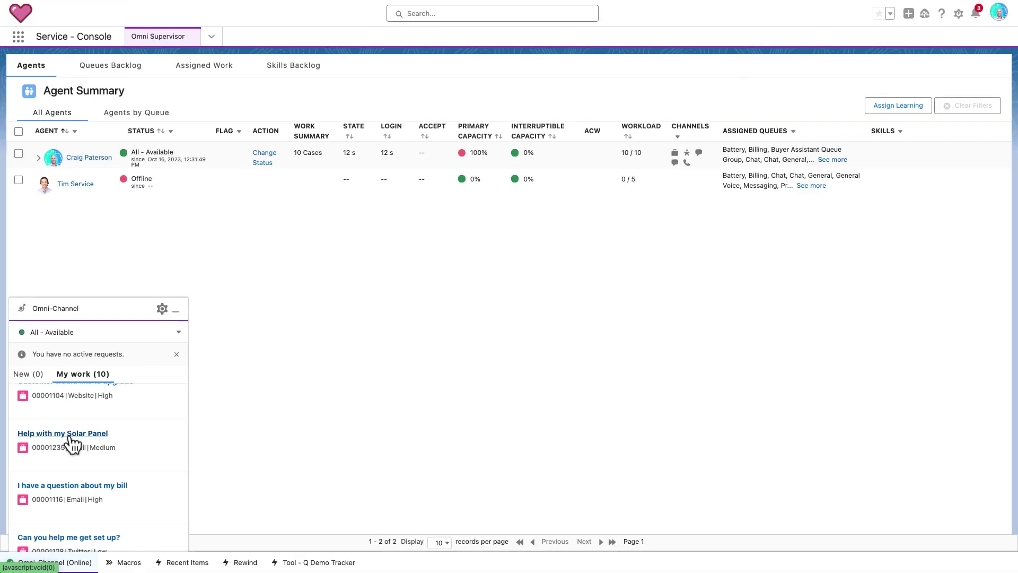
# Send the email reply 'Here is a great solution....' on the Help with my Solar Panel case
pyautogui.click(72, 435)
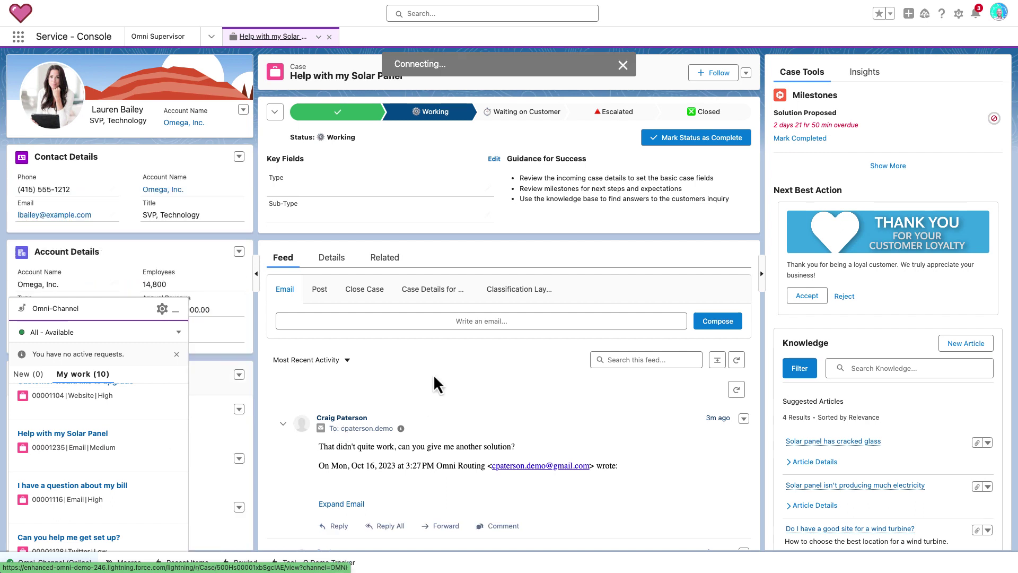
pyautogui.click(495, 321)
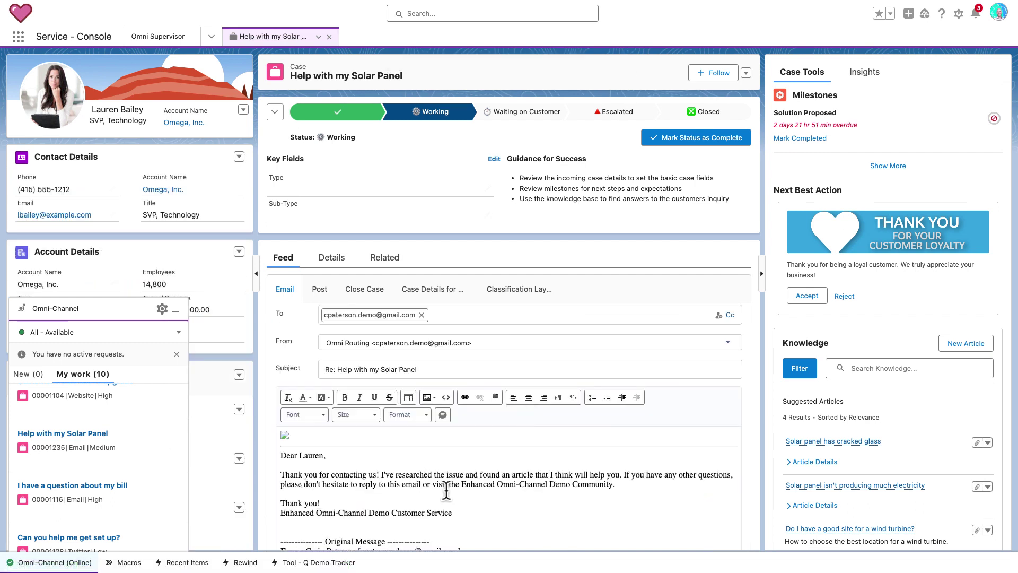
pyautogui.click(476, 495)
pyautogui.press('Return')
pyautogui.press('Return')
pyautogui.press('Up')
pyautogui.write('He')
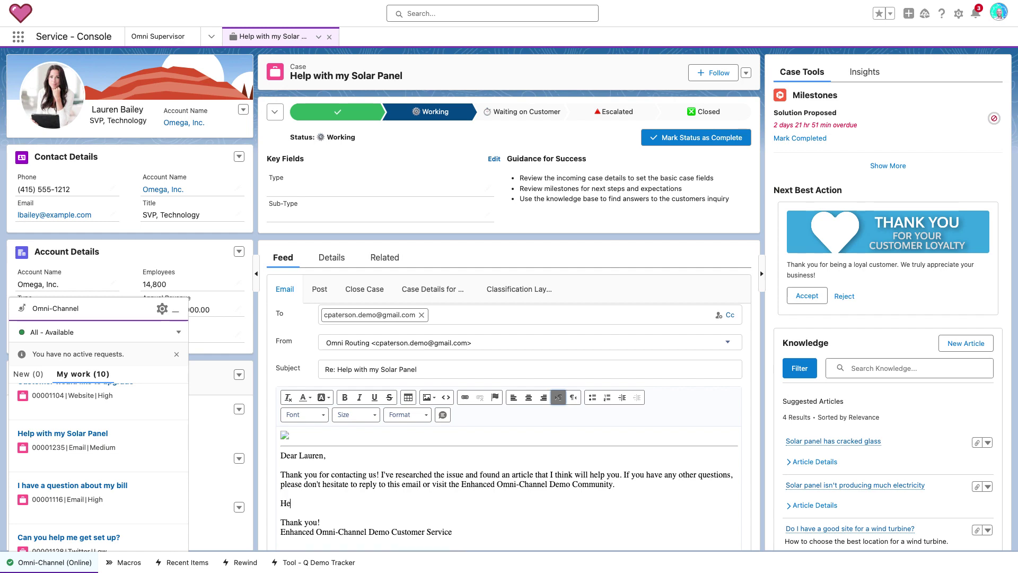
pyautogui.write('re is a great solution....')
pyautogui.scroll(-3, 752, 449)
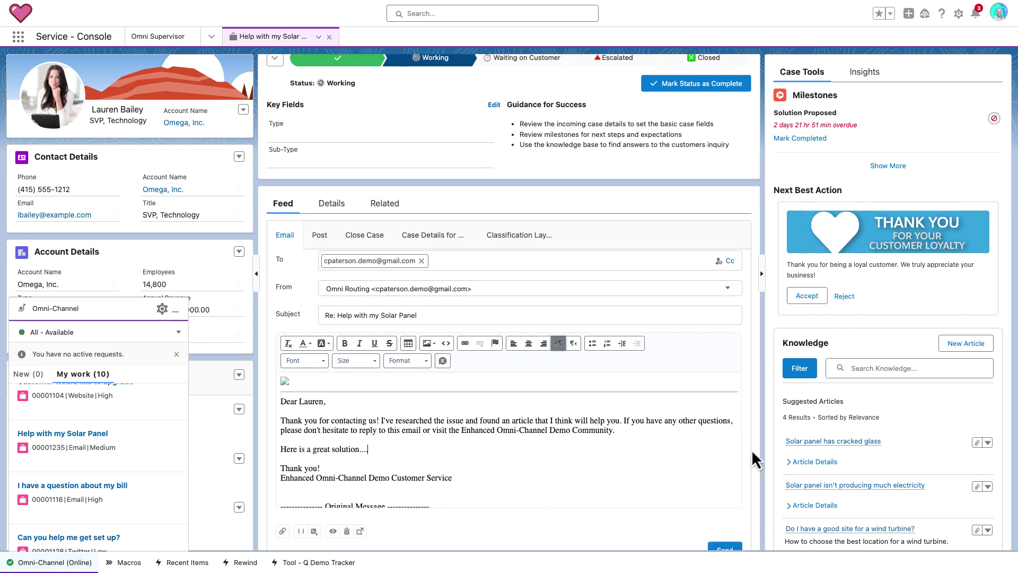
pyautogui.click(740, 475)
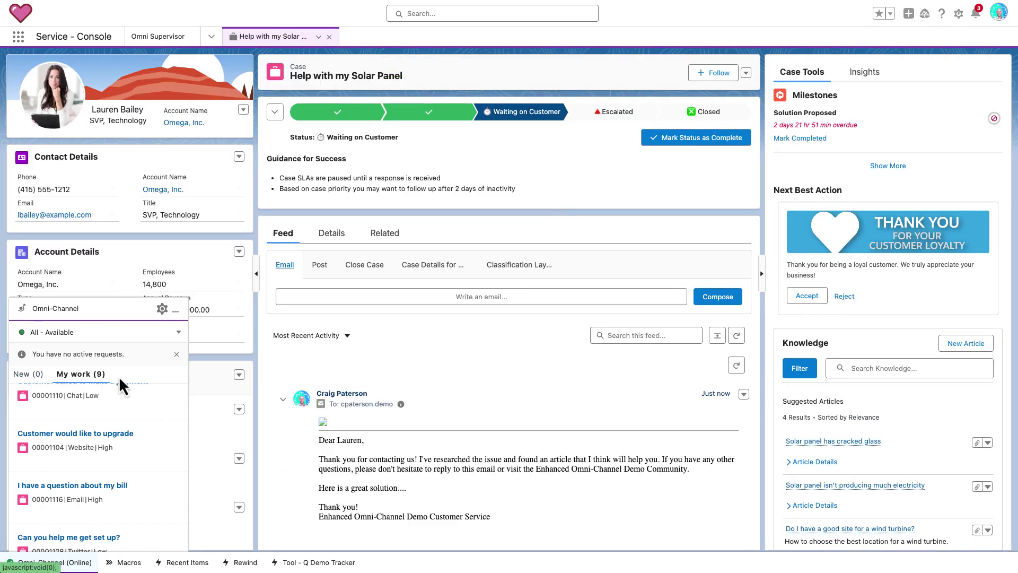
# Close the case tab, then accept and open the returned Solar Panel work request
pyautogui.click(329, 36)
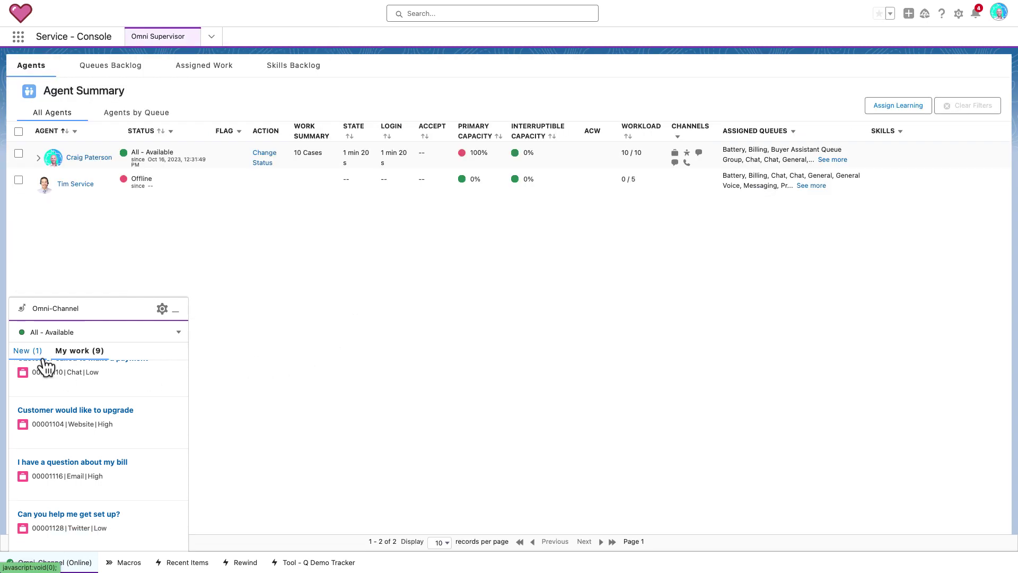
pyautogui.click(29, 351)
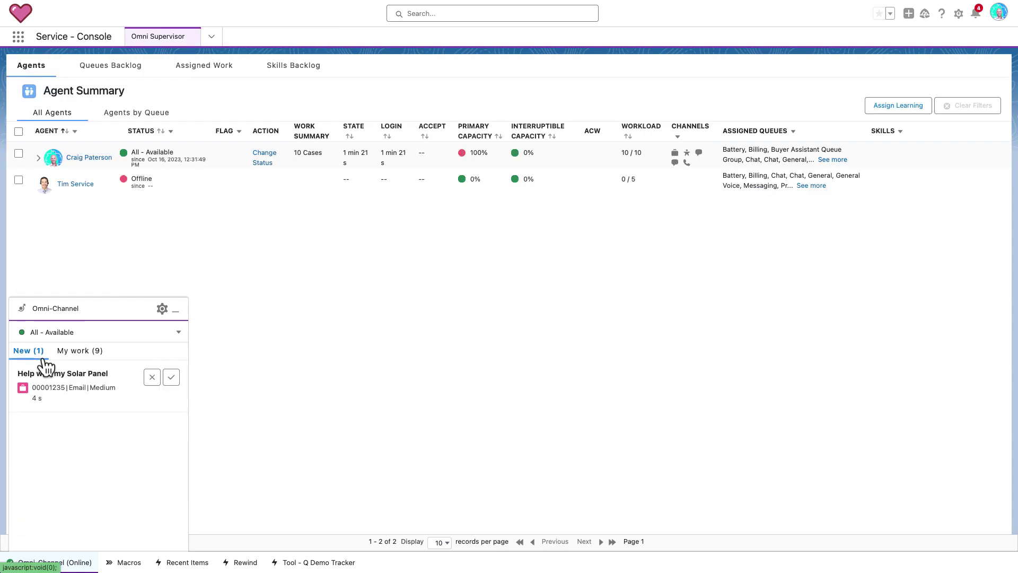
pyautogui.click(171, 377)
pyautogui.click(179, 318)
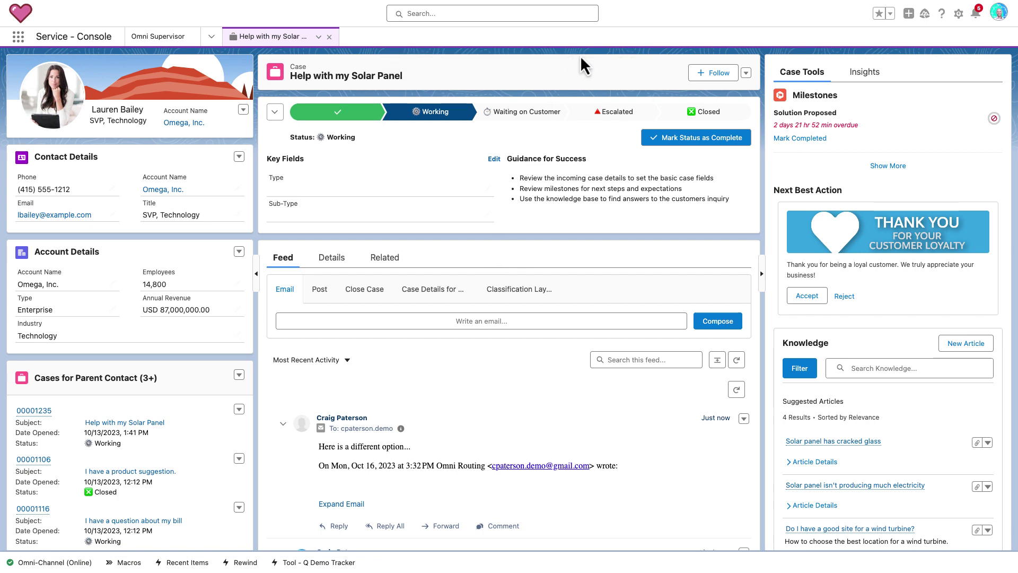
# Go to Setup and find Omni-Channel Settings with the Quick Find search 'Omni-channel'
pyautogui.click(959, 14)
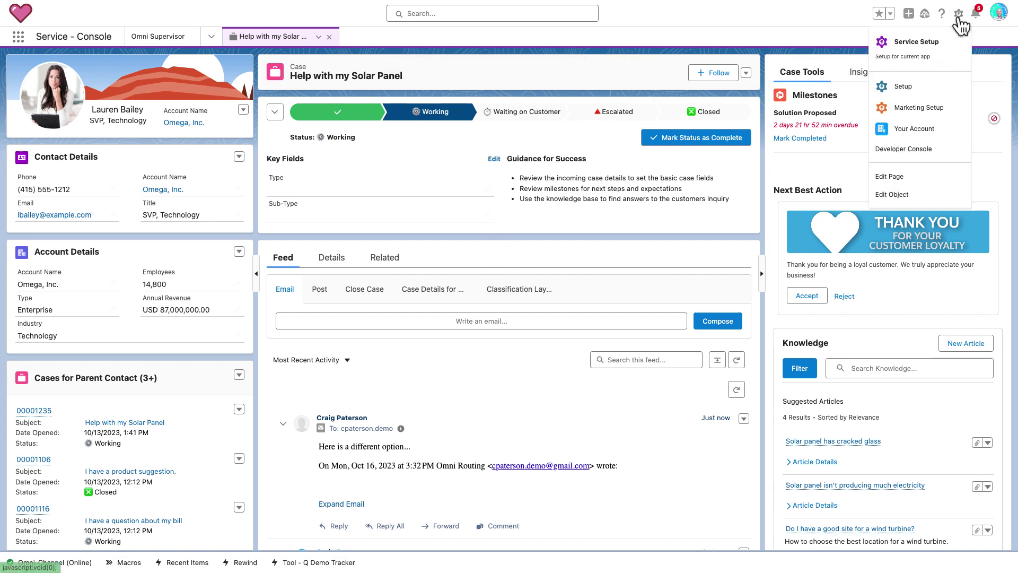
pyautogui.click(922, 98)
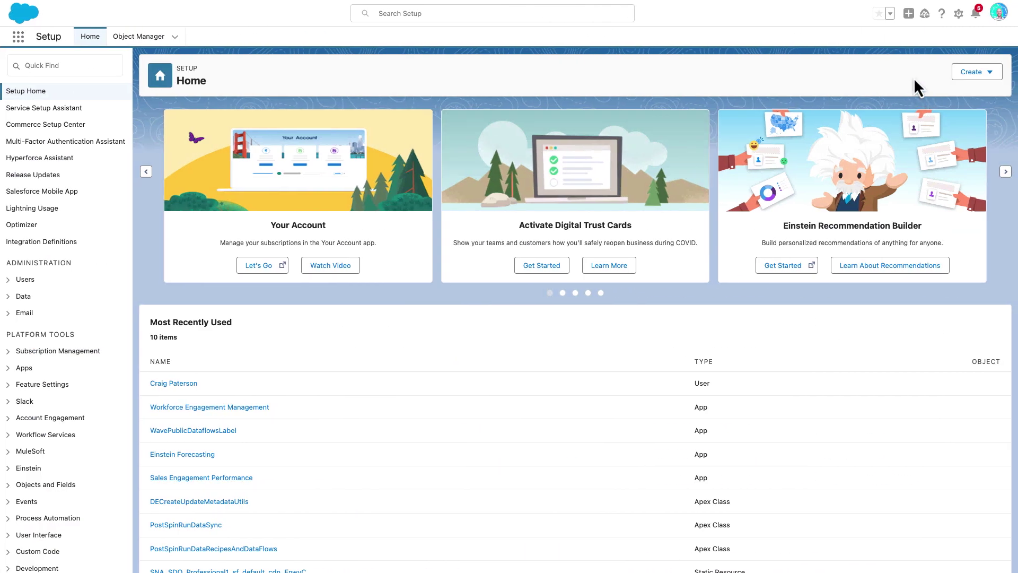
pyautogui.click(87, 69)
pyautogui.write('O')
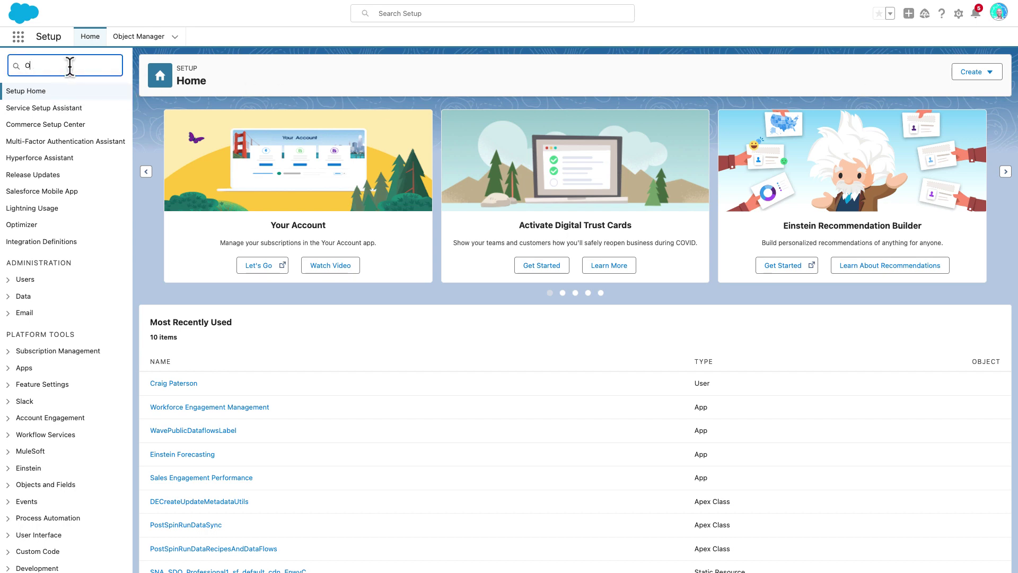
pyautogui.write('mni-channel')
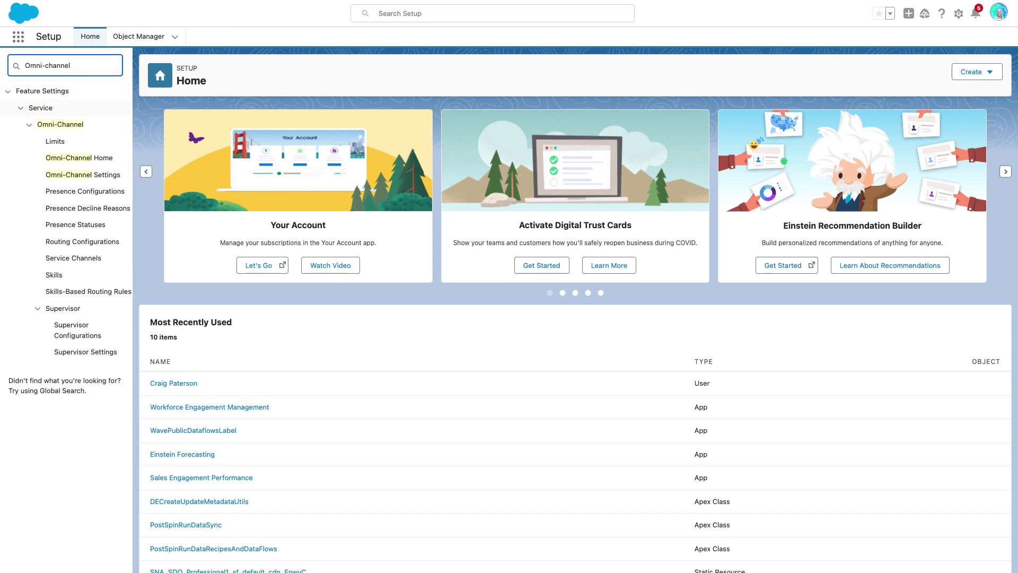
pyautogui.click(89, 177)
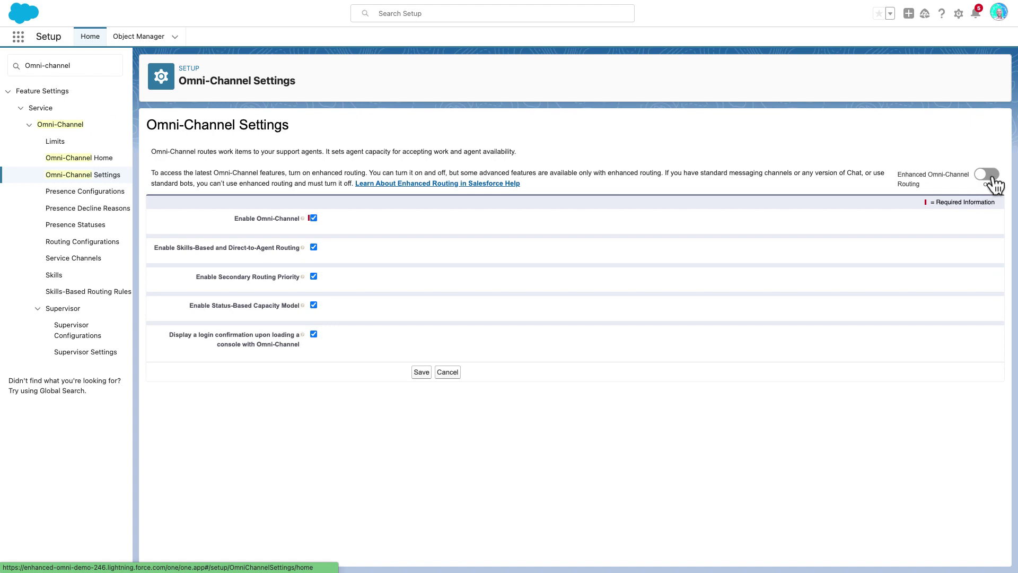
# Turn on Enhanced Omni-Channel Routing and accept its confirmation prompt
pyautogui.click(937, 227)
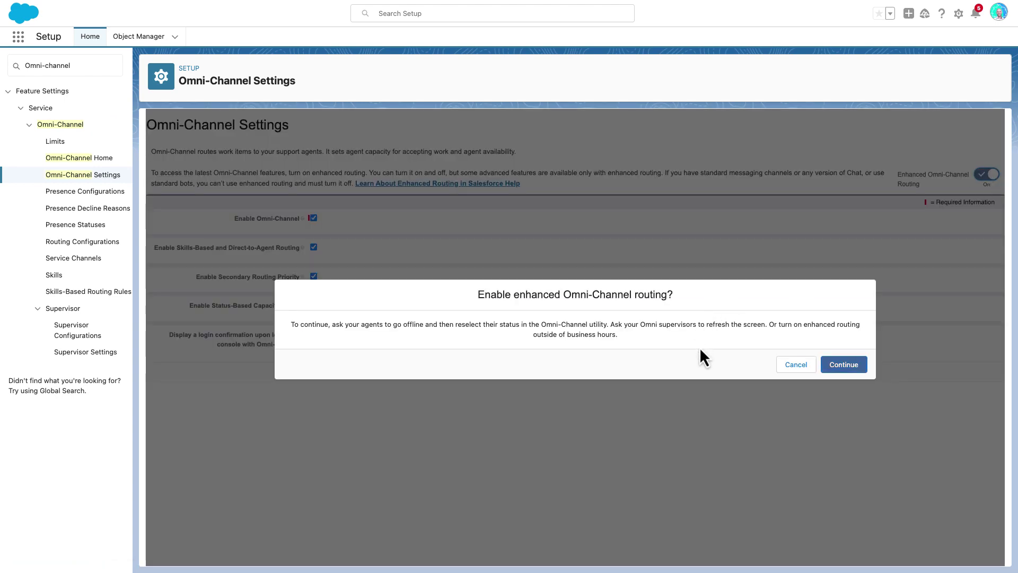
pyautogui.click(848, 372)
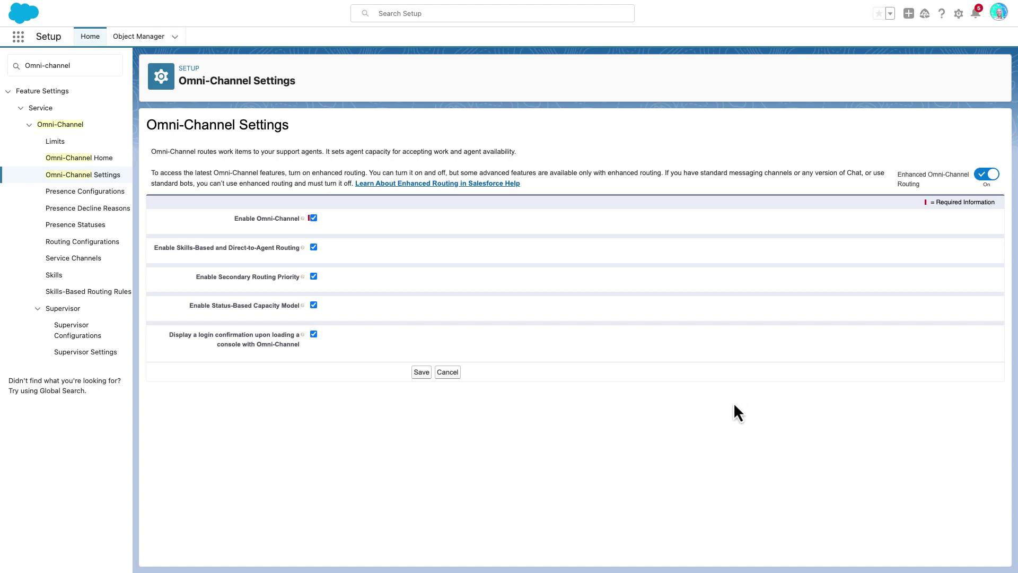
pyautogui.tripleClick(63, 69)
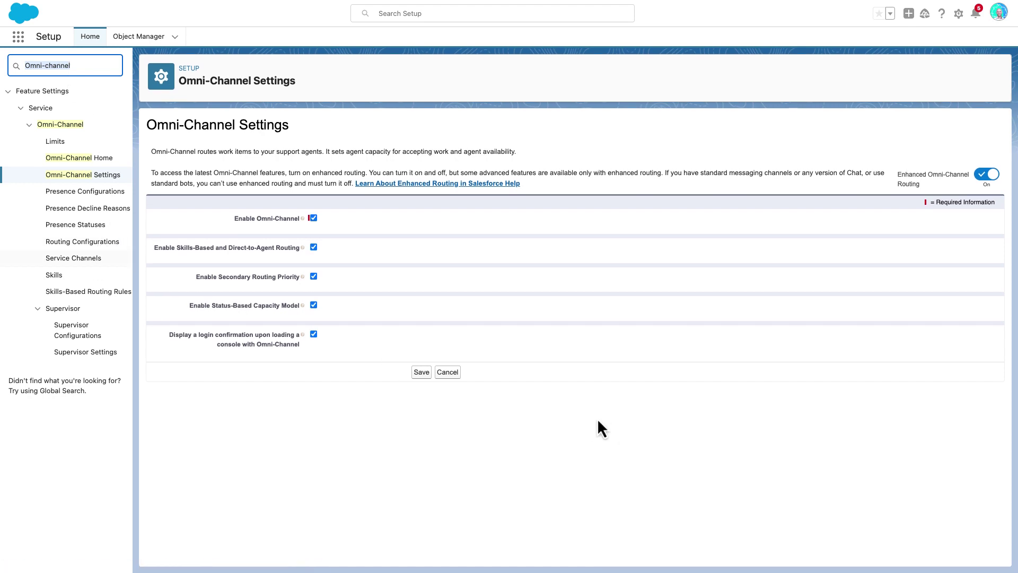
# Edit and save the Cases service channel with Waiting on Customer as its paused status value
pyautogui.click(101, 258)
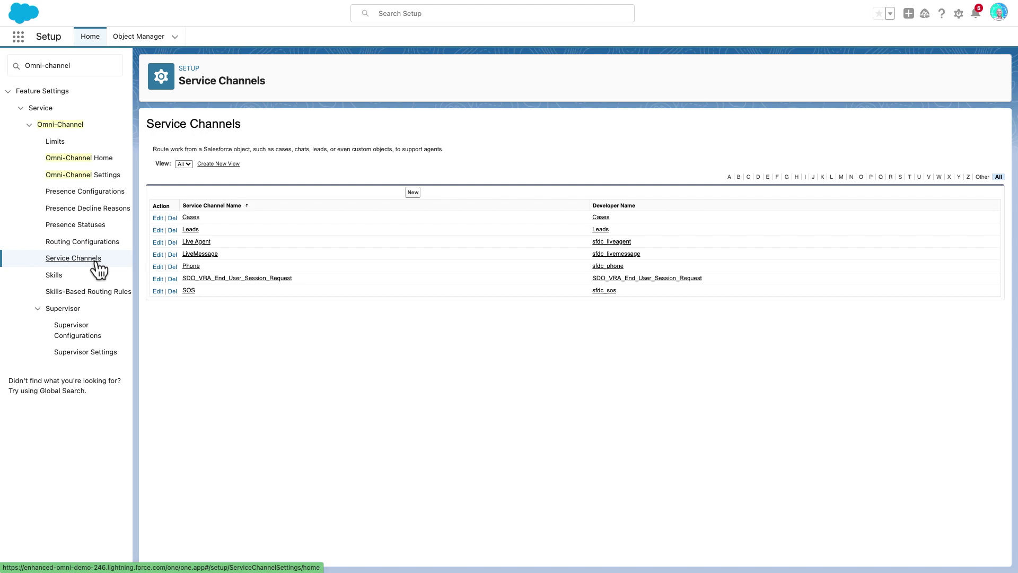
pyautogui.click(157, 220)
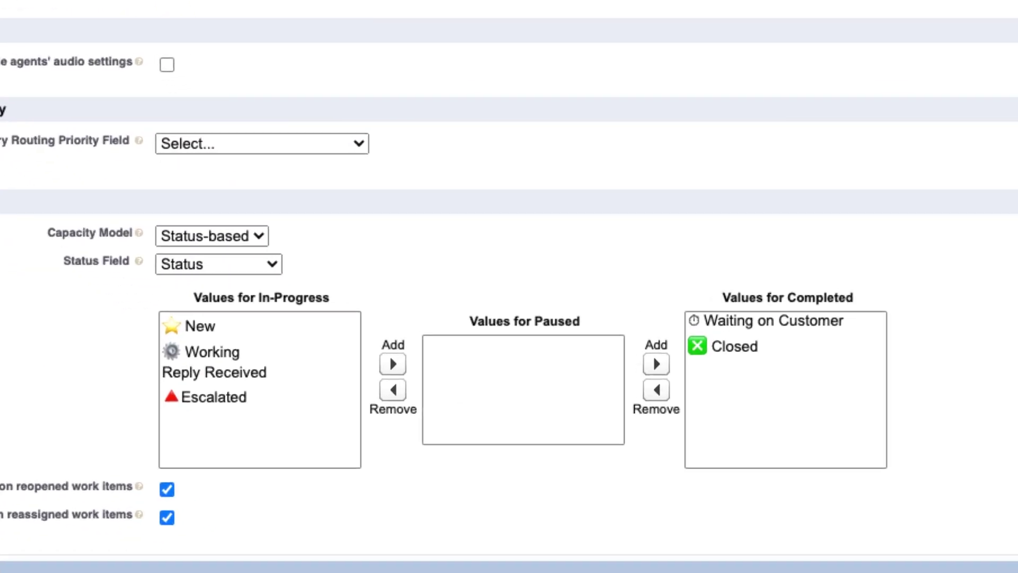
pyautogui.click(807, 324)
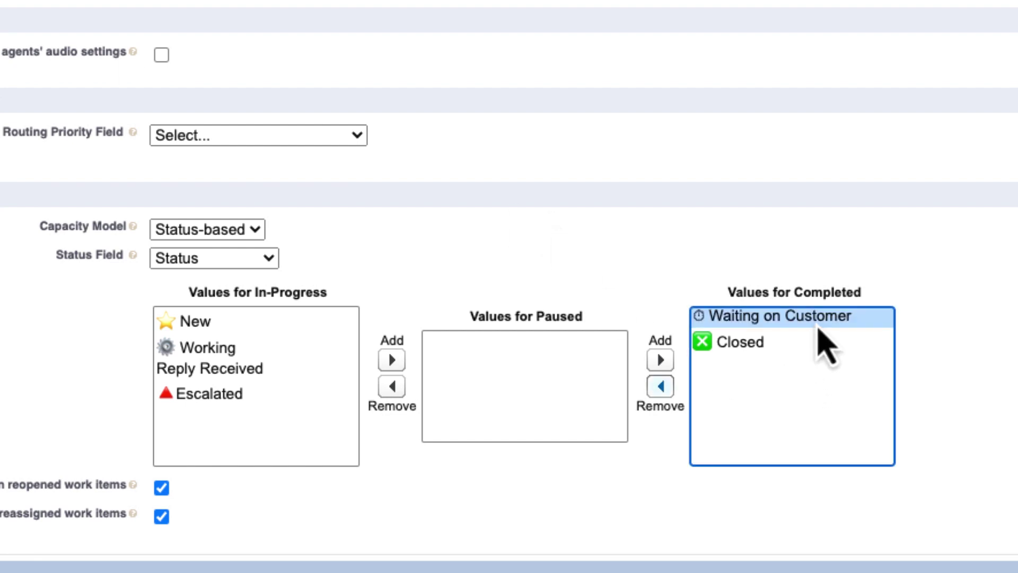
pyautogui.click(660, 386)
pyautogui.scroll(-2, 592, 494)
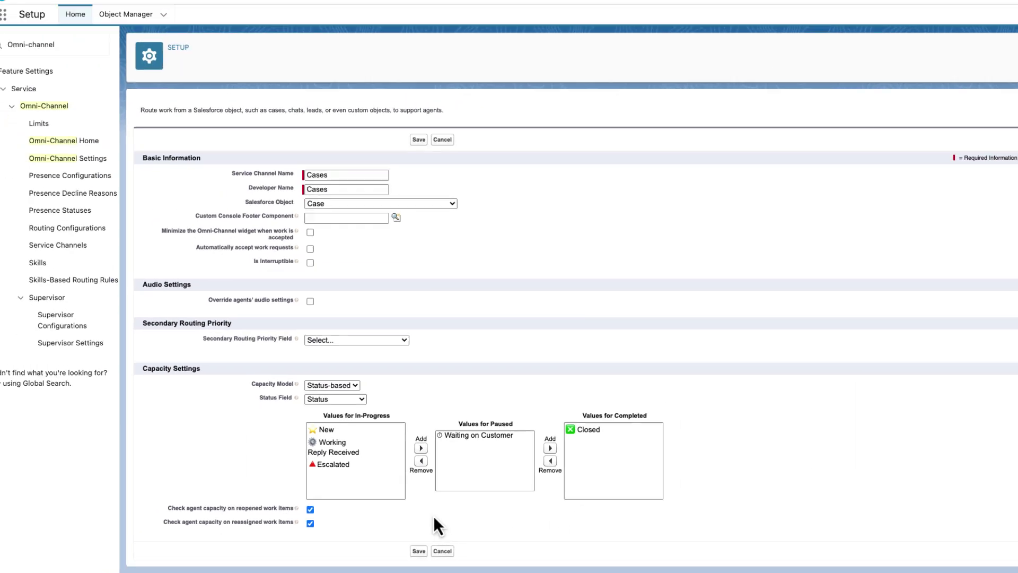
pyautogui.click(420, 552)
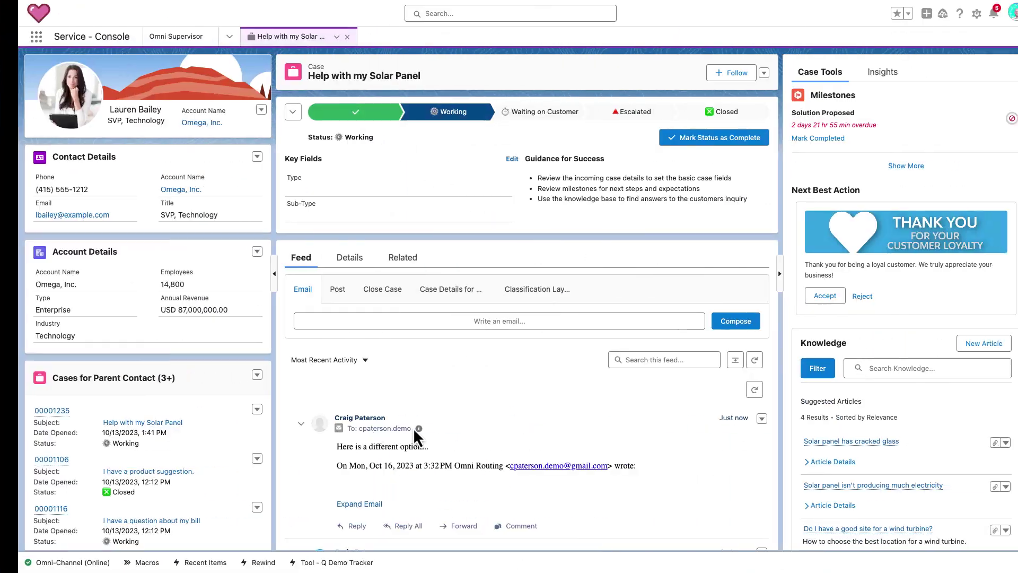
# Reload the Omni Supervisor view and confirm the Omni-Channel login for this console
pyautogui.click(179, 36)
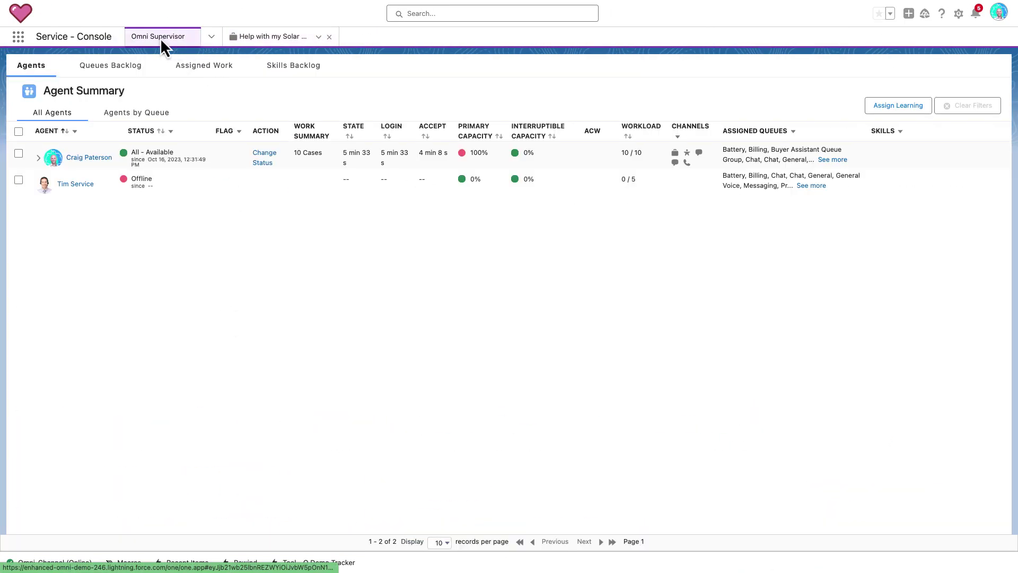
pyautogui.press('super+r')
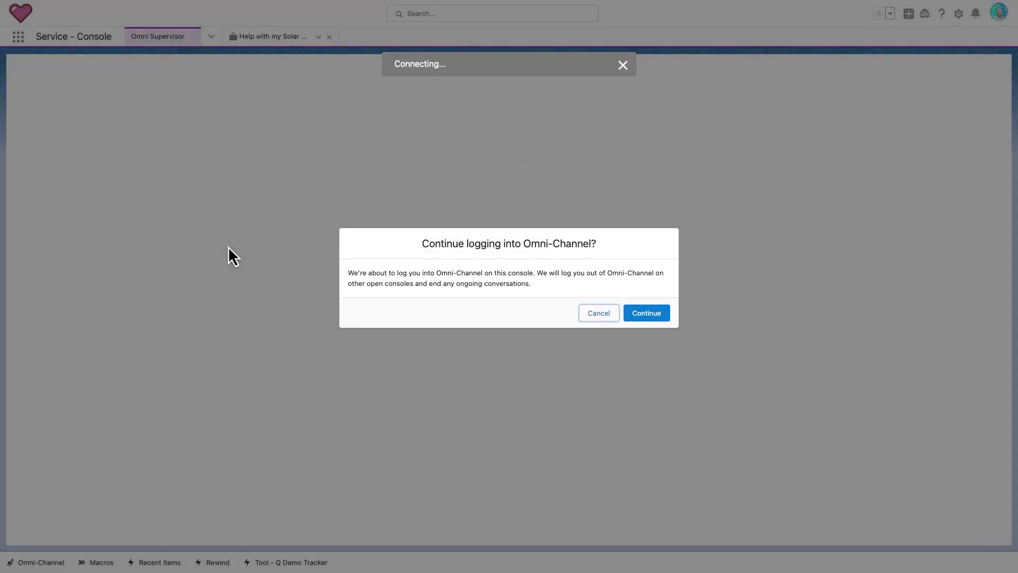
pyautogui.click(646, 313)
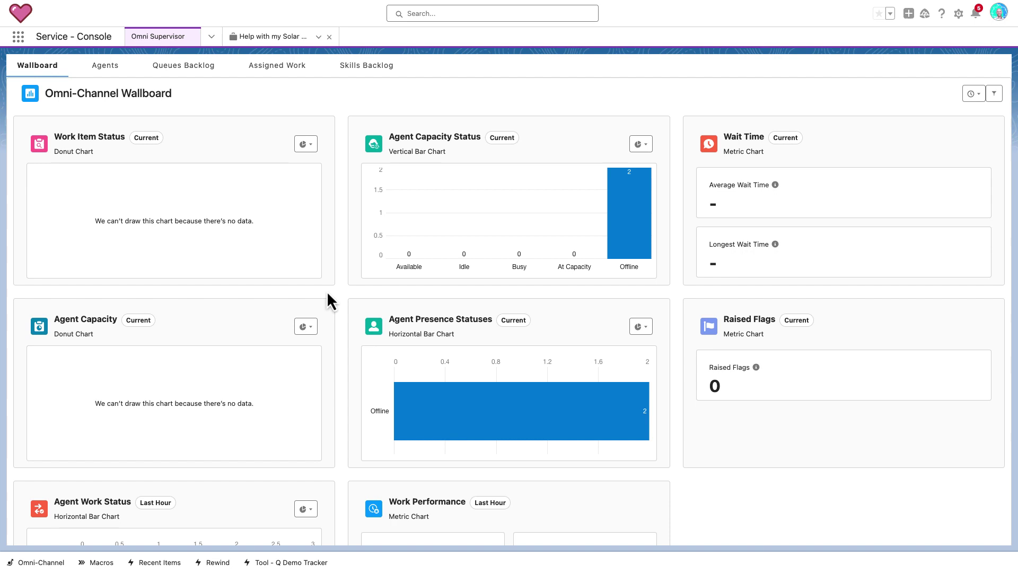
# Put the agent back online as All - Available
pyautogui.click(53, 563)
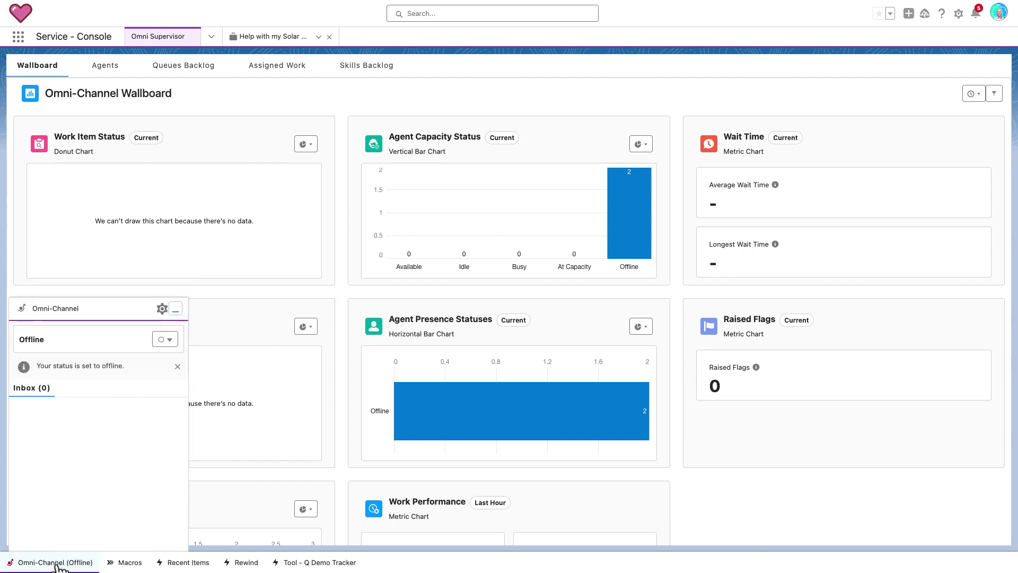
pyautogui.click(166, 339)
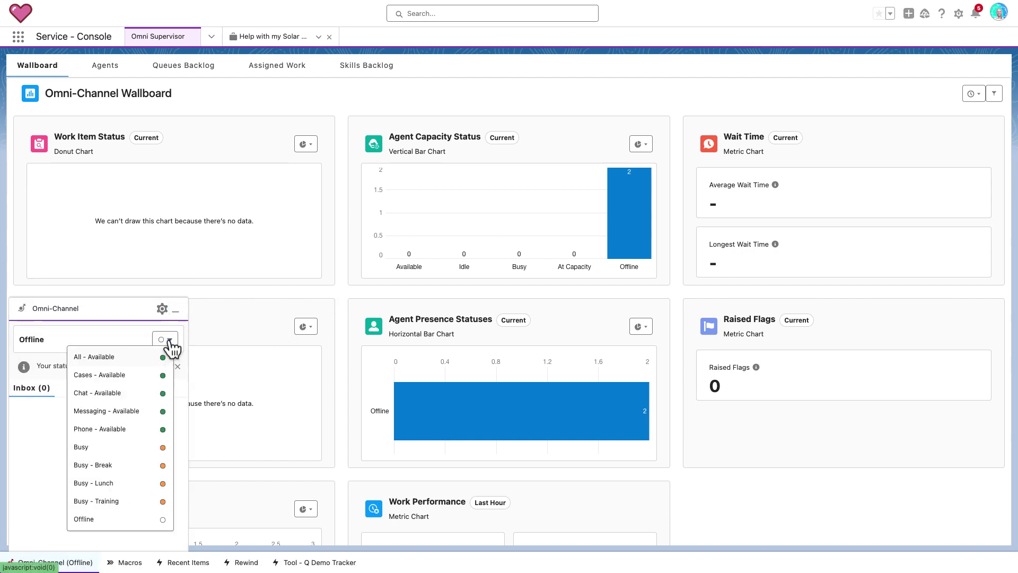
pyautogui.click(160, 366)
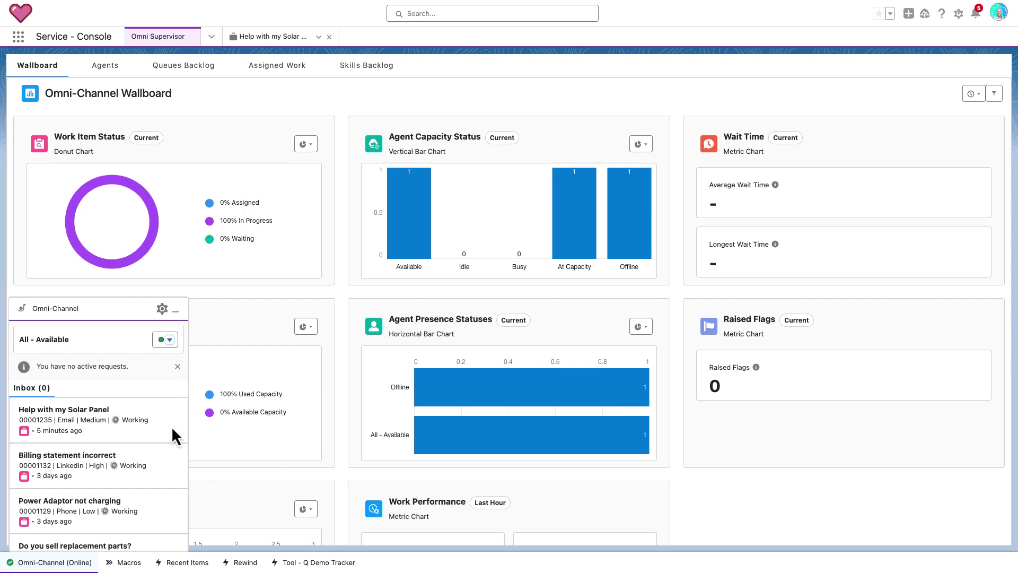
pyautogui.scroll(-5, 171, 425)
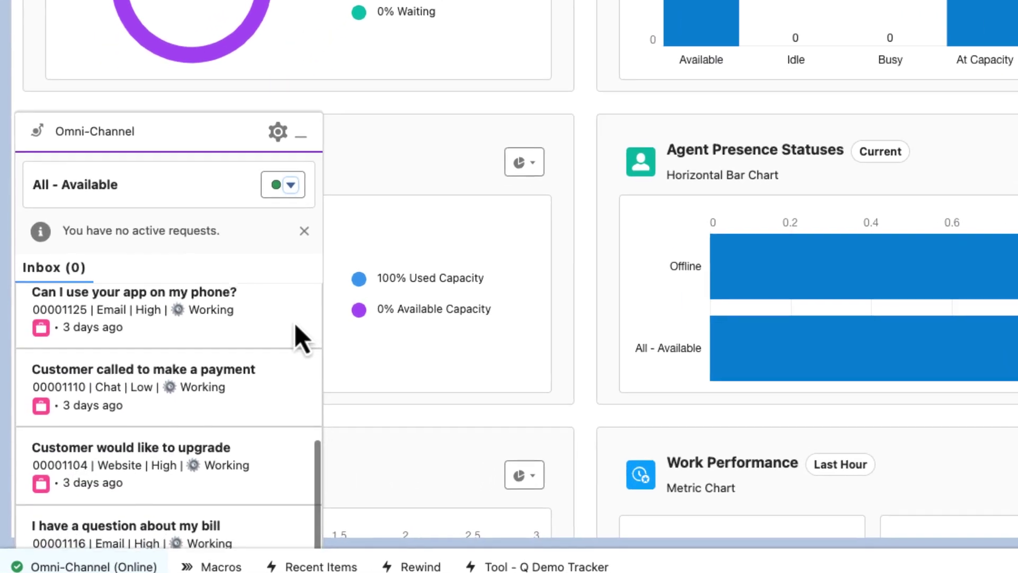
pyautogui.scroll(5, 175, 429)
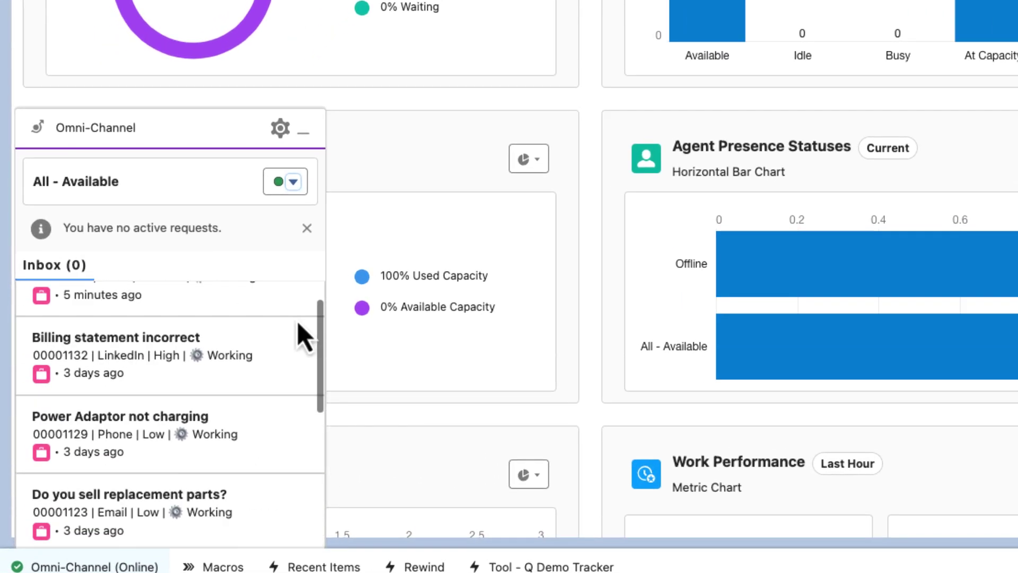
pyautogui.scroll(1, 305, 337)
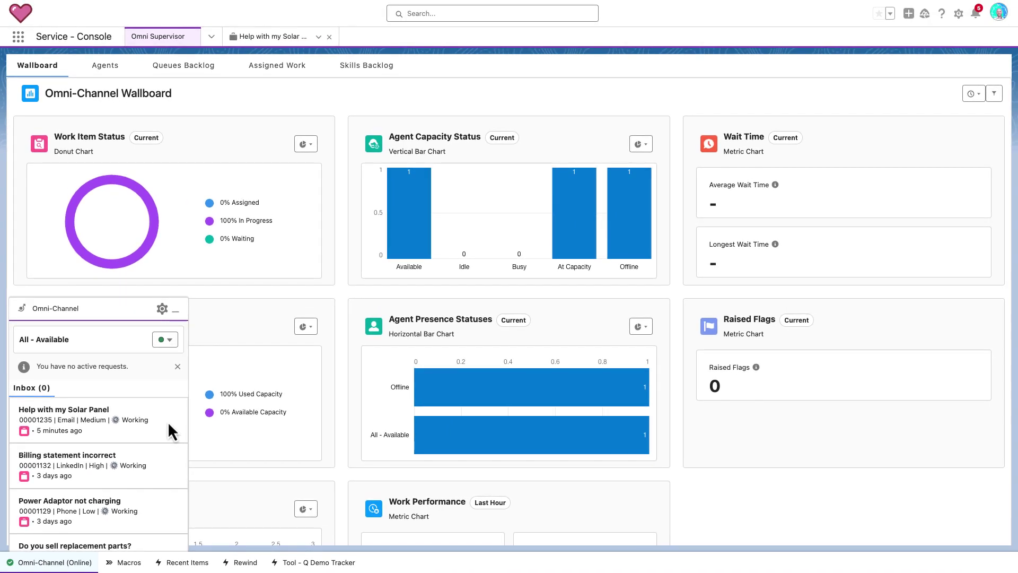
# Send an email reply with the line 'Why don't you try this...' on the Help with my Solar Panel case
pyautogui.click(167, 421)
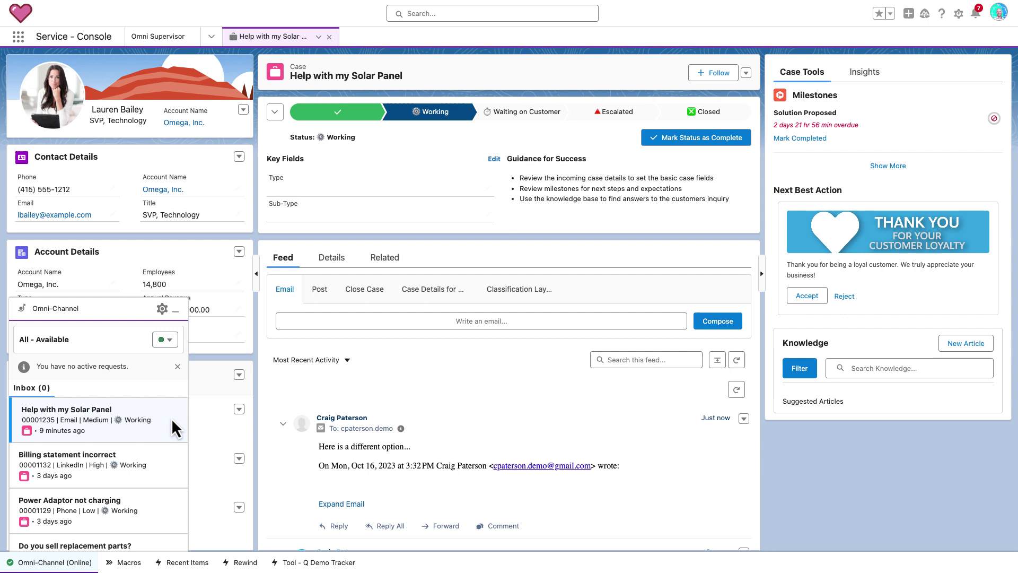
pyautogui.click(496, 322)
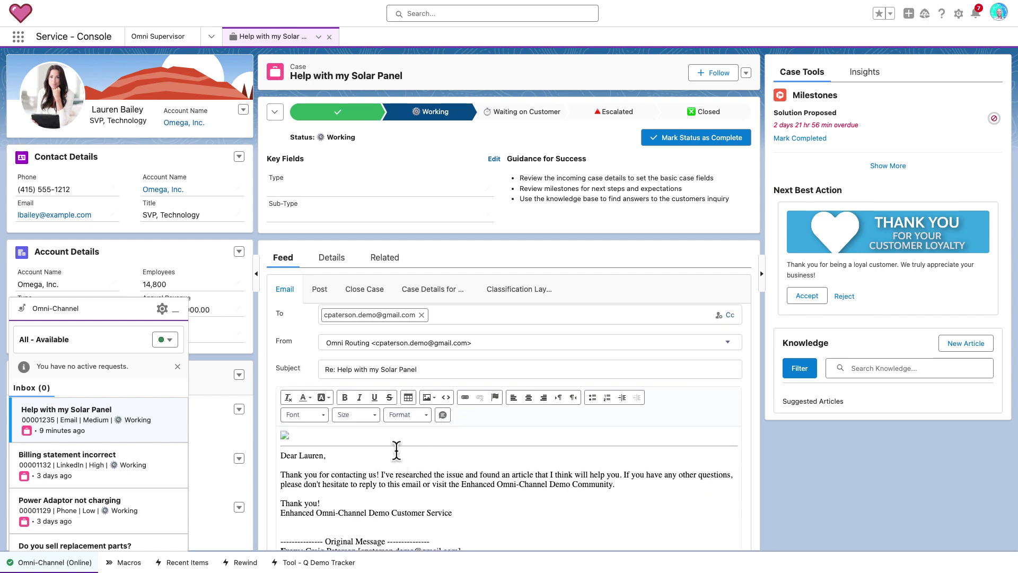
pyautogui.click(379, 494)
pyautogui.press('Return')
pyautogui.press('Return')
pyautogui.write('Why ')
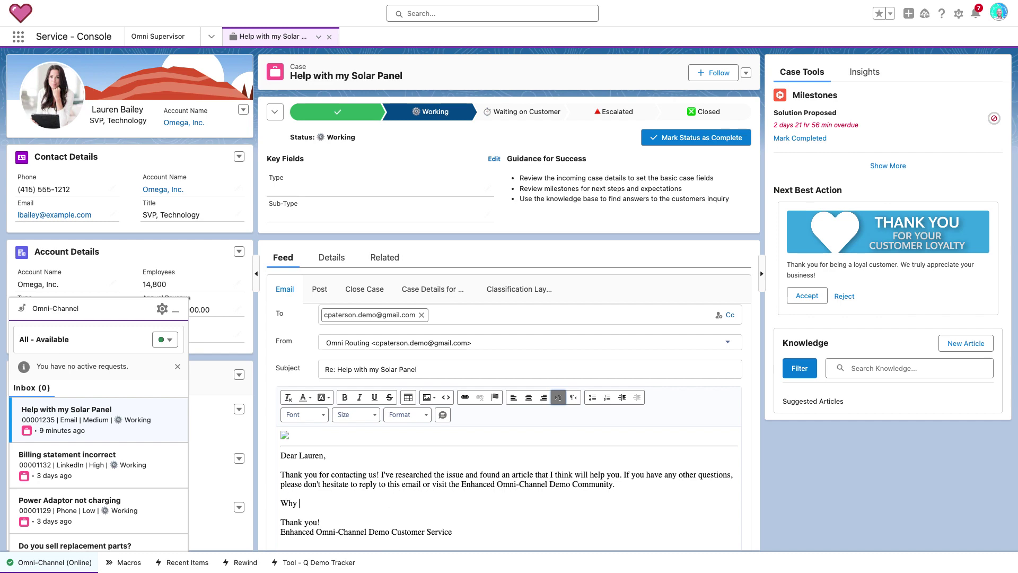
pyautogui.write("don't you try this...")
pyautogui.scroll(-2, 509, 302)
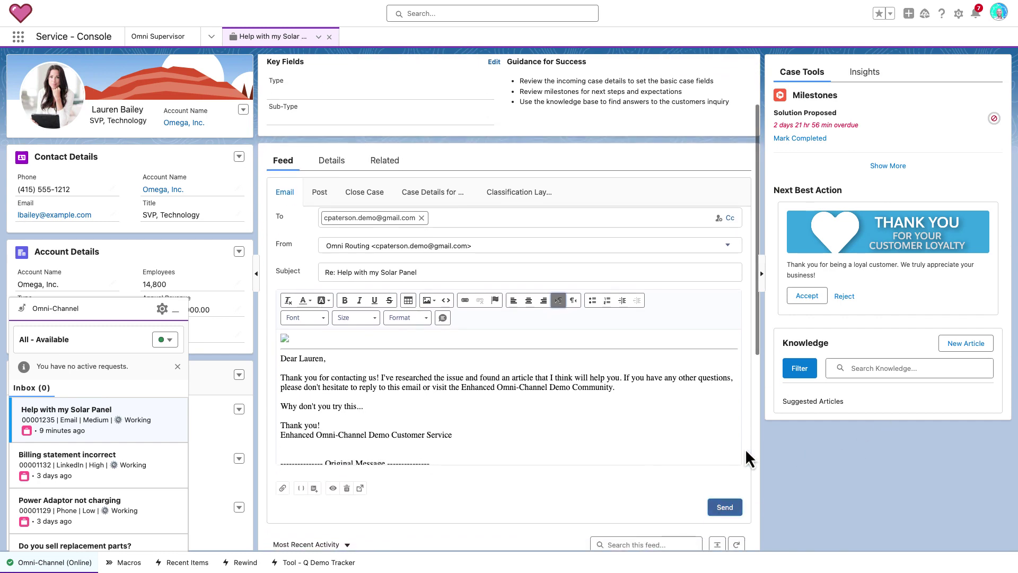
pyautogui.click(725, 508)
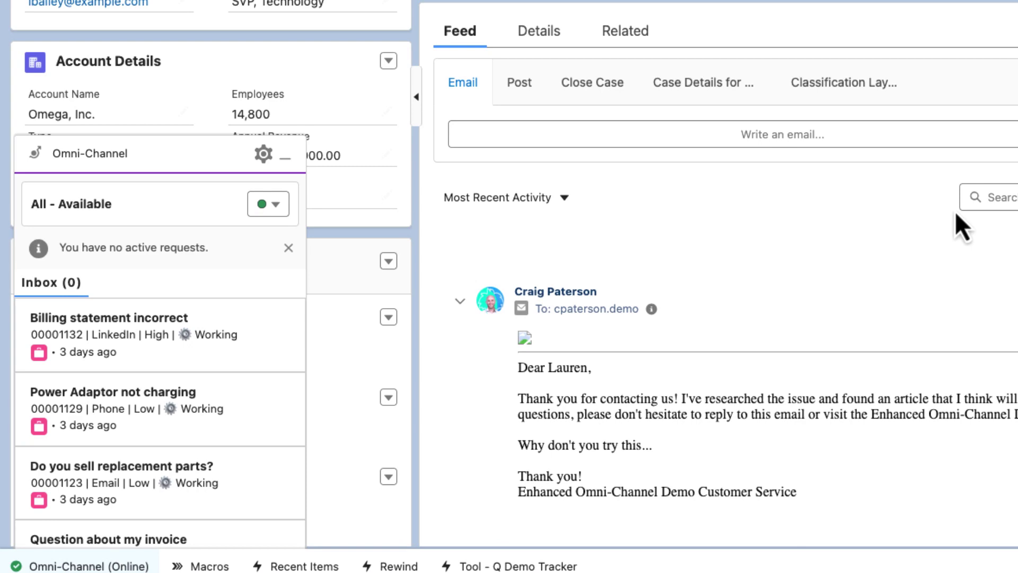
# Scroll the inbox to the paused Solar Panel case and close its tab
pyautogui.scroll(-10, 87, 505)
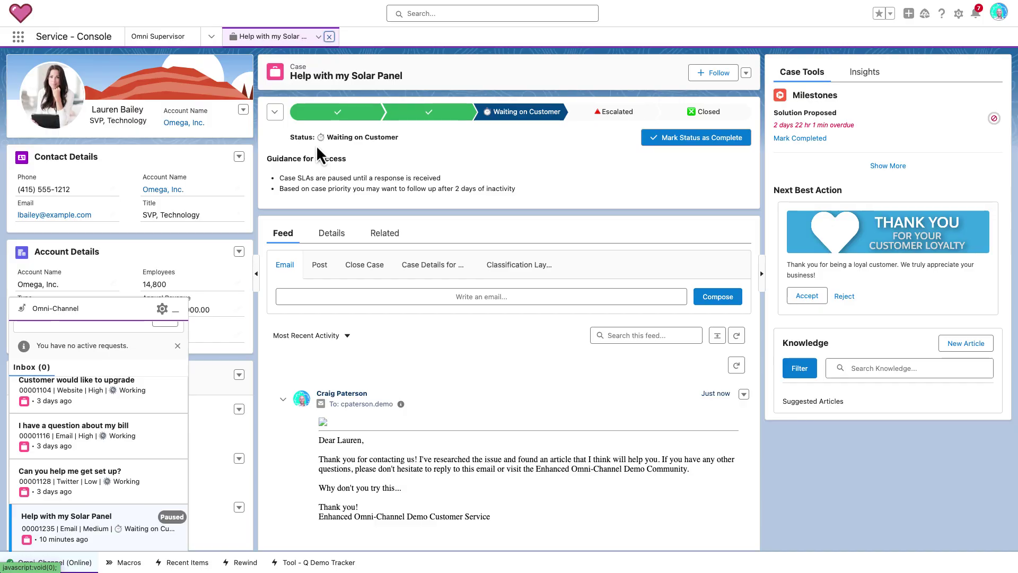
pyautogui.click(329, 37)
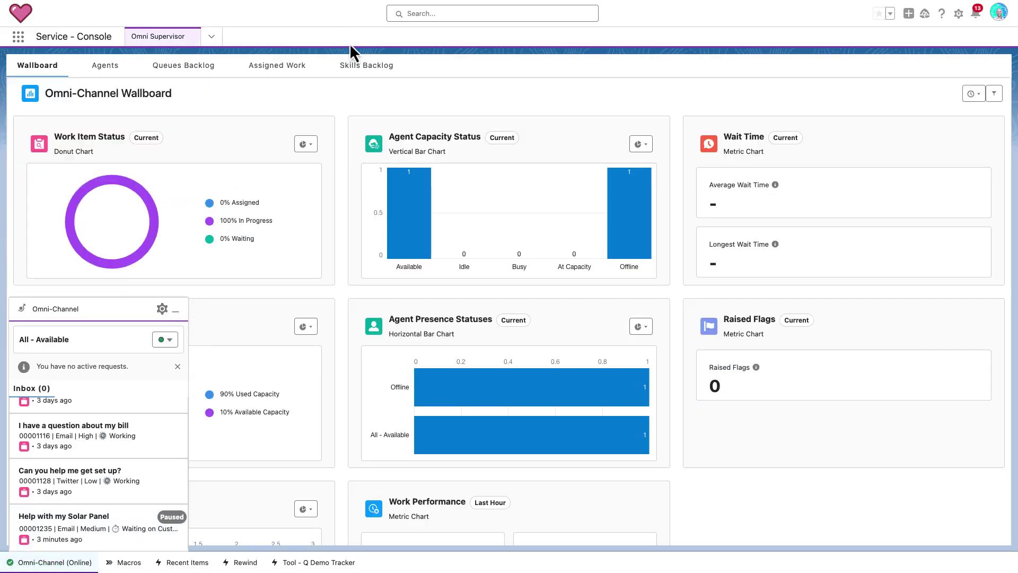
# Minimize the Omni-Channel panel and inspect the wallboard's Queues filter, cancelling without changes
pyautogui.click(176, 310)
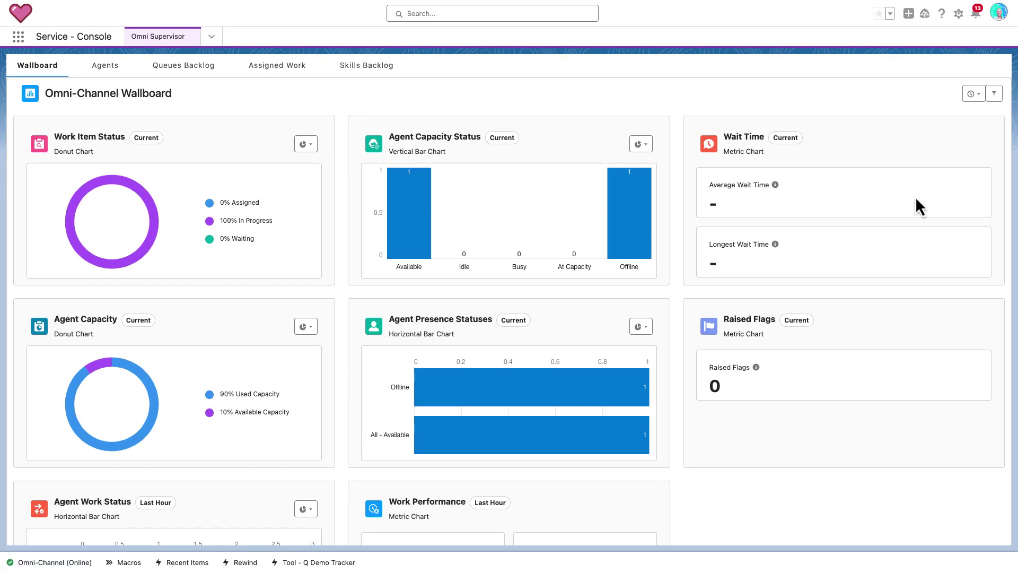
pyautogui.click(993, 96)
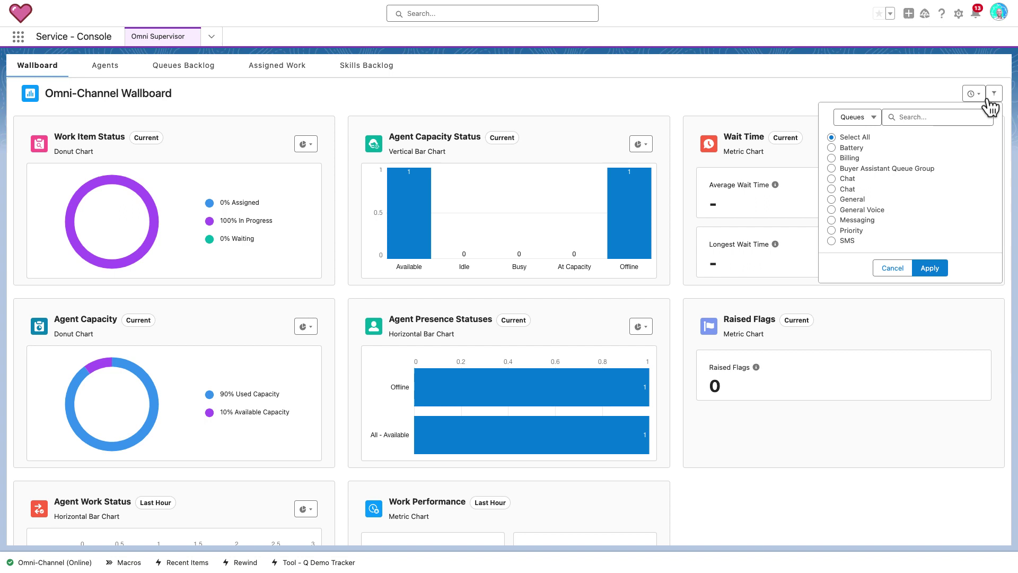
pyautogui.click(873, 118)
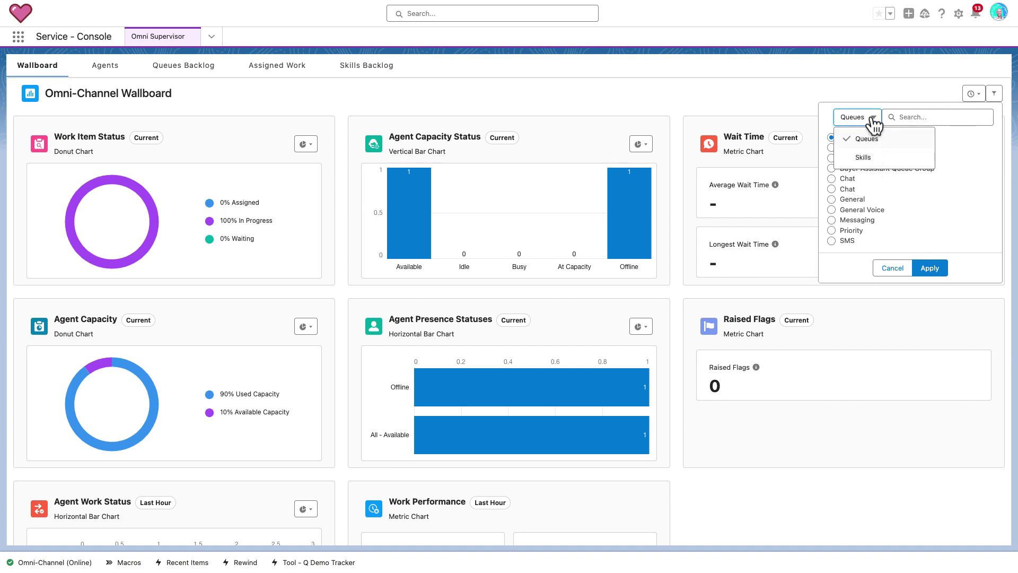
pyautogui.click(872, 121)
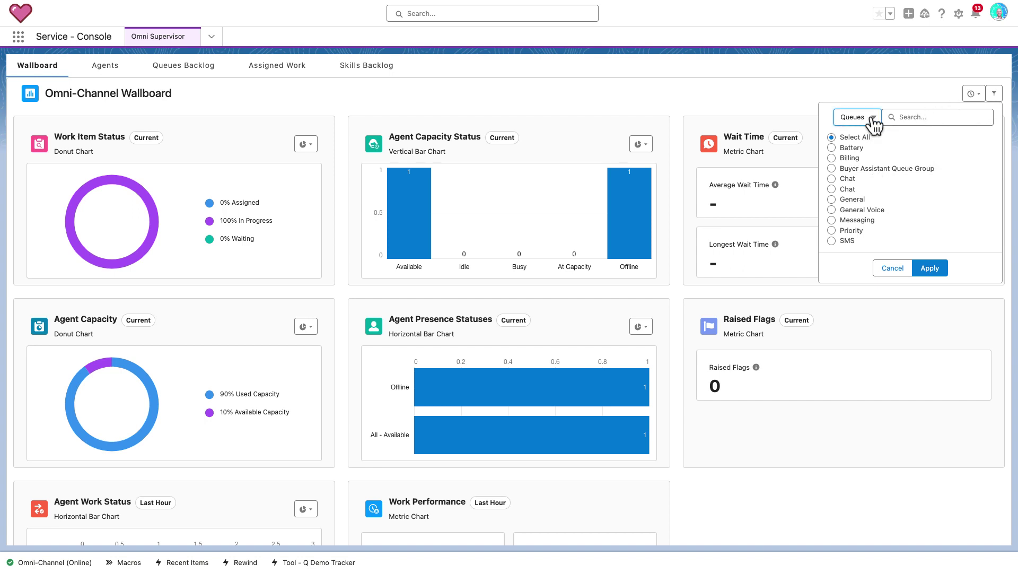
pyautogui.click(904, 268)
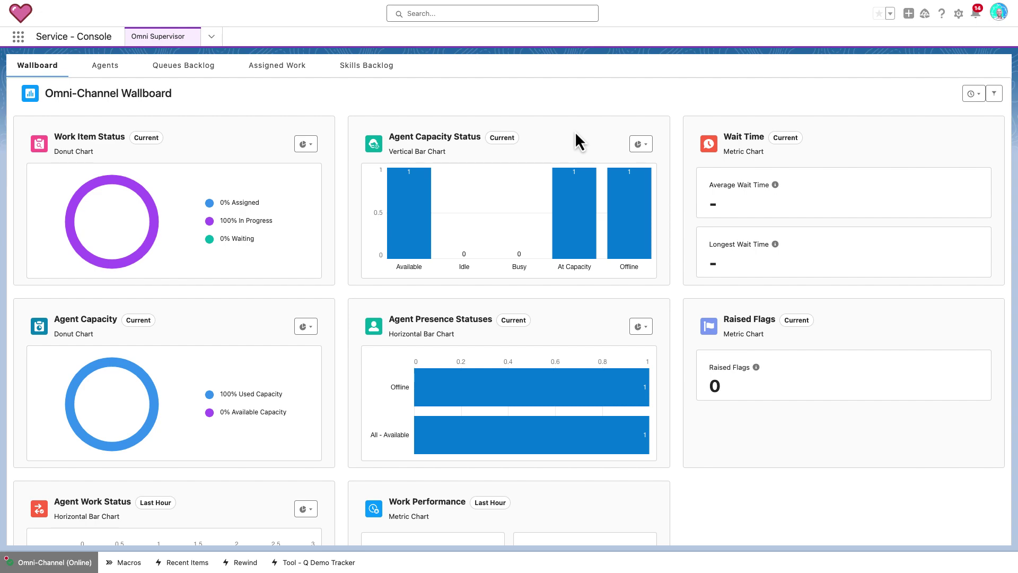
# Open the updated Solar Panel case to read the customer's 'That worked, thanks!!' reply
pyautogui.click(55, 562)
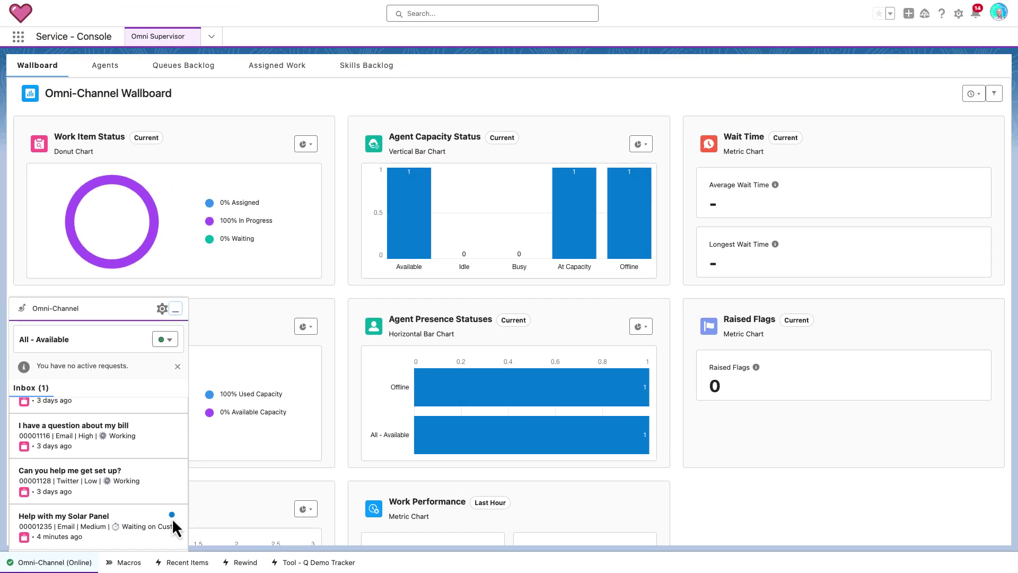
pyautogui.click(148, 517)
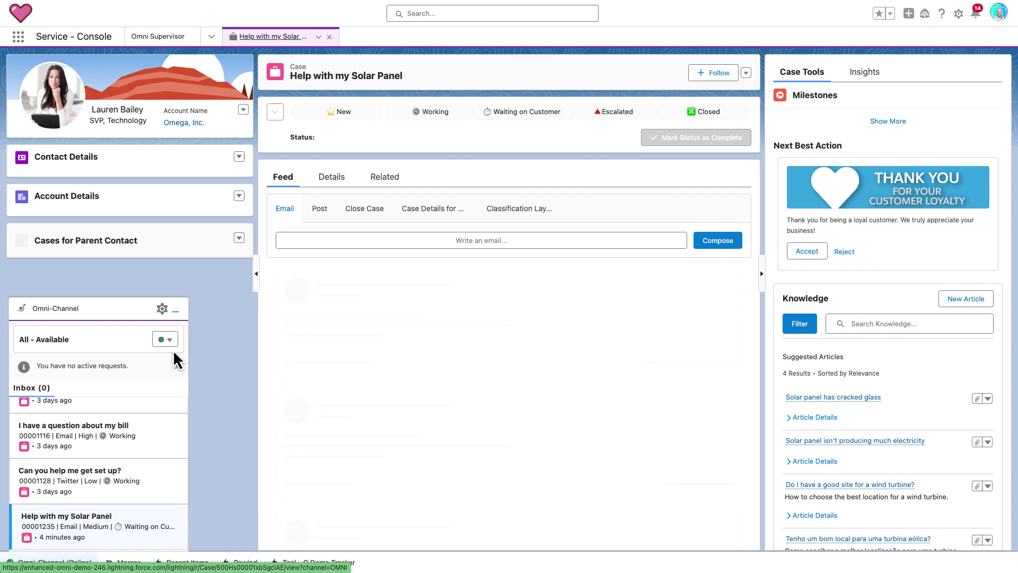
pyautogui.click(180, 317)
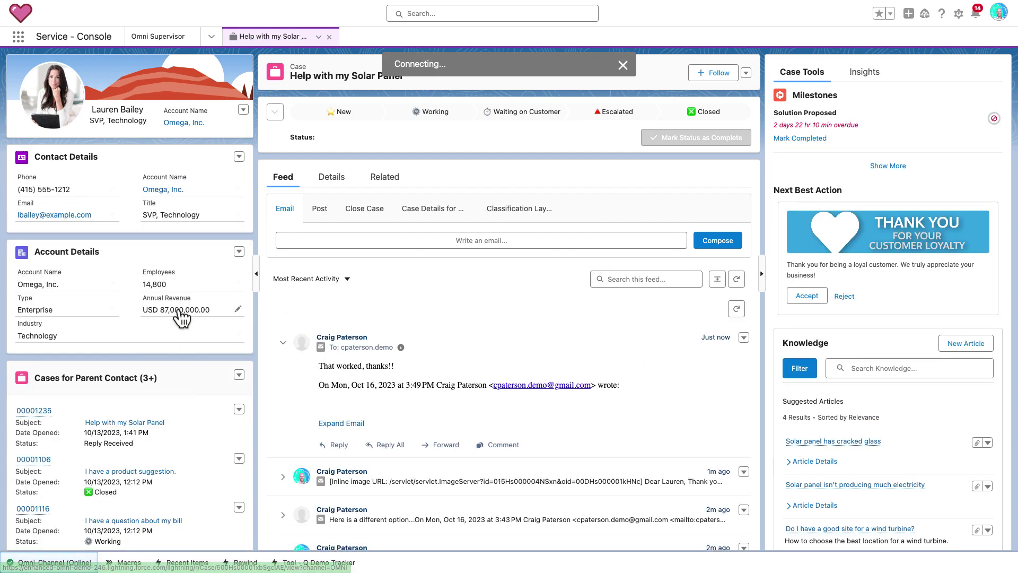